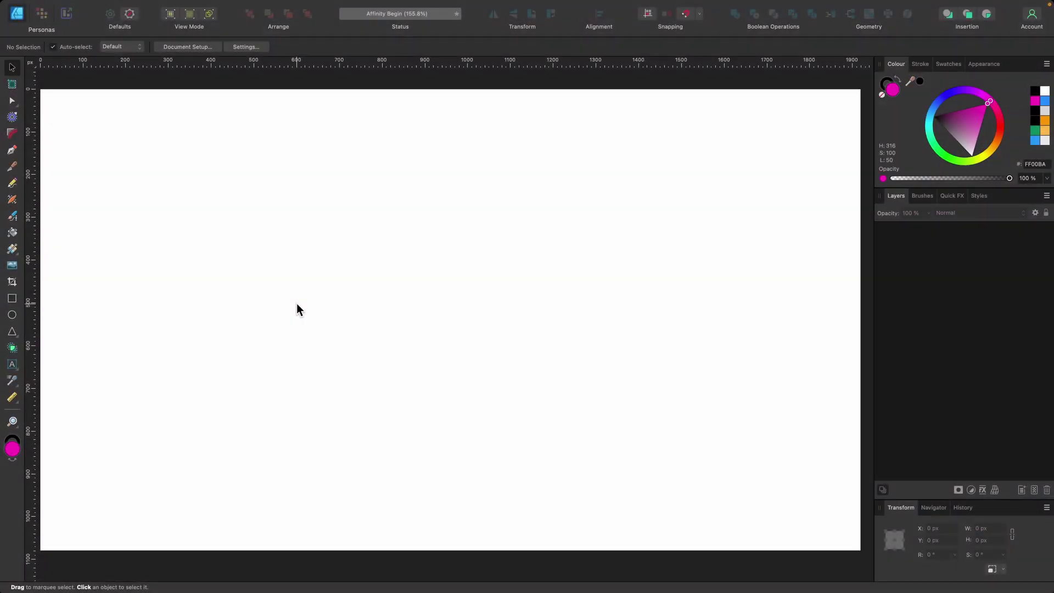
- Draw a magenta rectangle and resize it to about 621 by 713 px
left_click(11, 298)
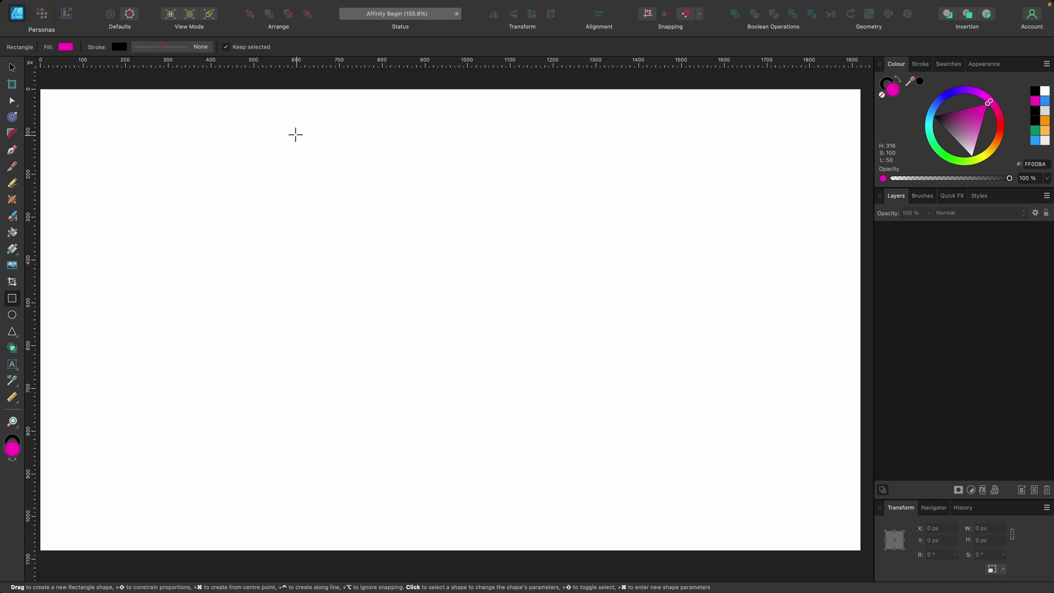
left_click_drag(295, 134, 638, 476)
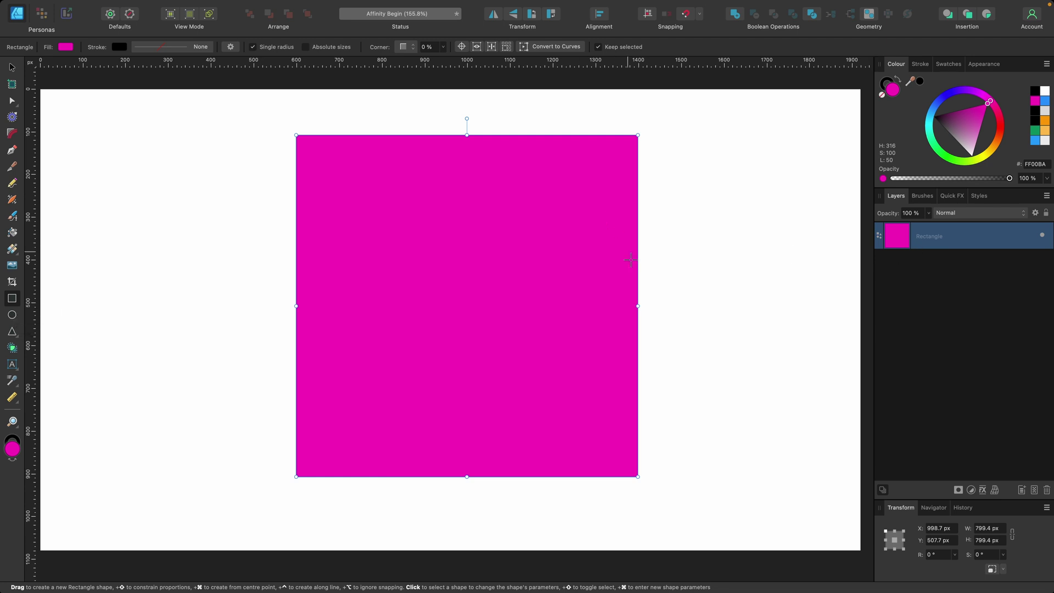
mouse_move(638, 306)
left_mouse_down()
mouse_move(541, 301)
mouse_move(561, 305)
left_mouse_up()
mouse_move(428, 135)
left_mouse_down()
mouse_move(445, 318)
mouse_move(435, 174)
left_mouse_up()
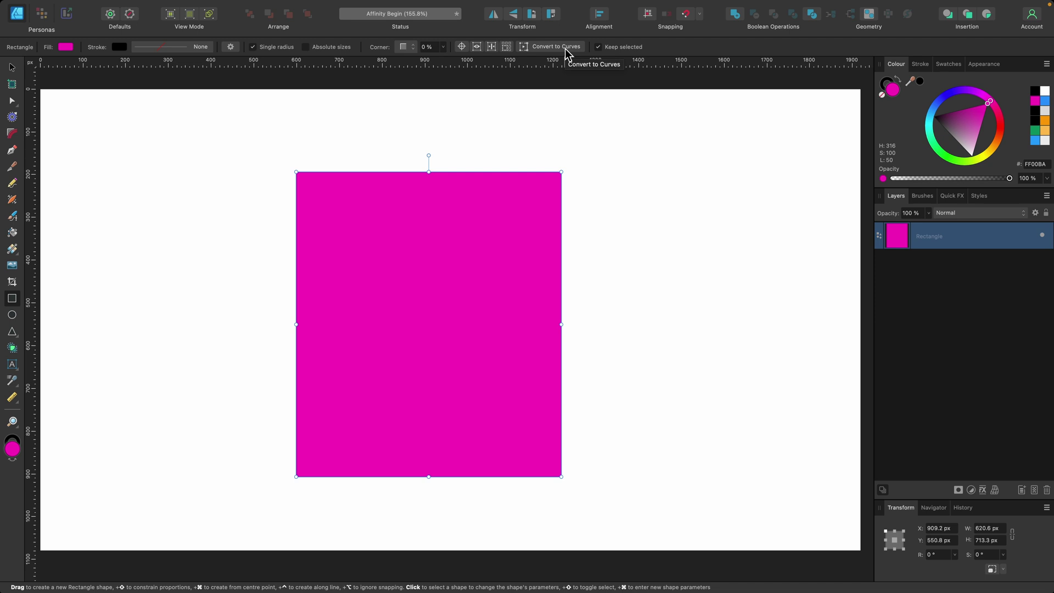
- Convert the magenta rectangle to curves
left_click(564, 49)
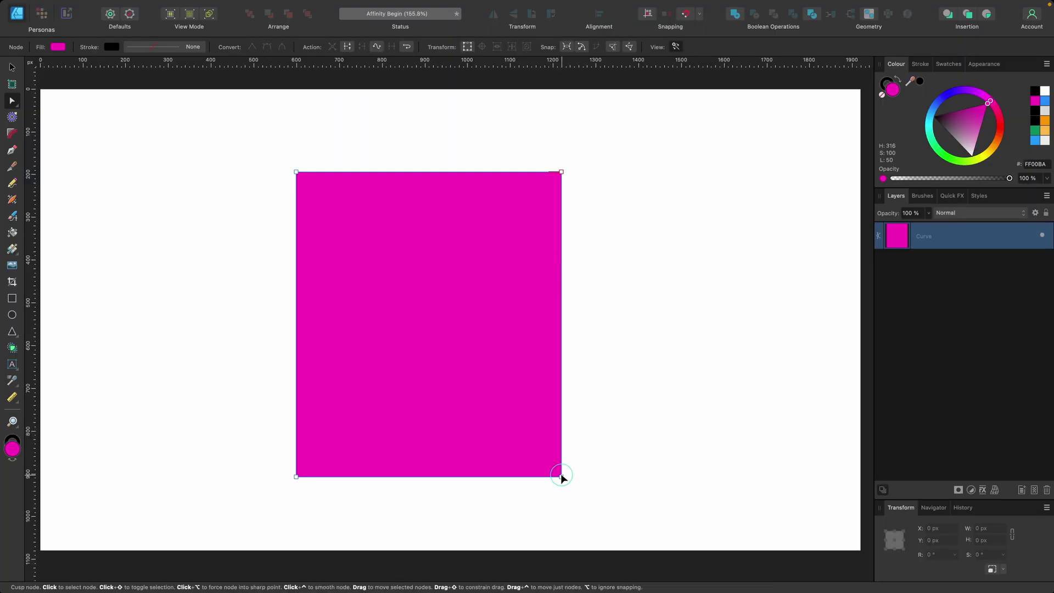
- Pull the bottom-right node out into a spike and bend the top edge upward
left_click(561, 476)
left_click_drag(561, 476, 751, 427)
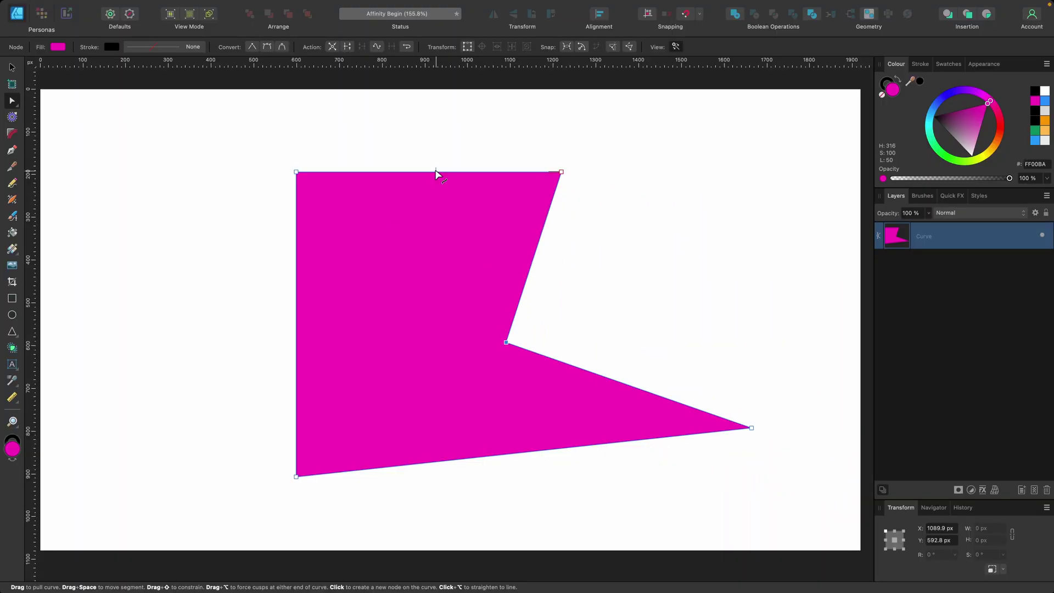
left_click_drag(436, 174, 416, 150)
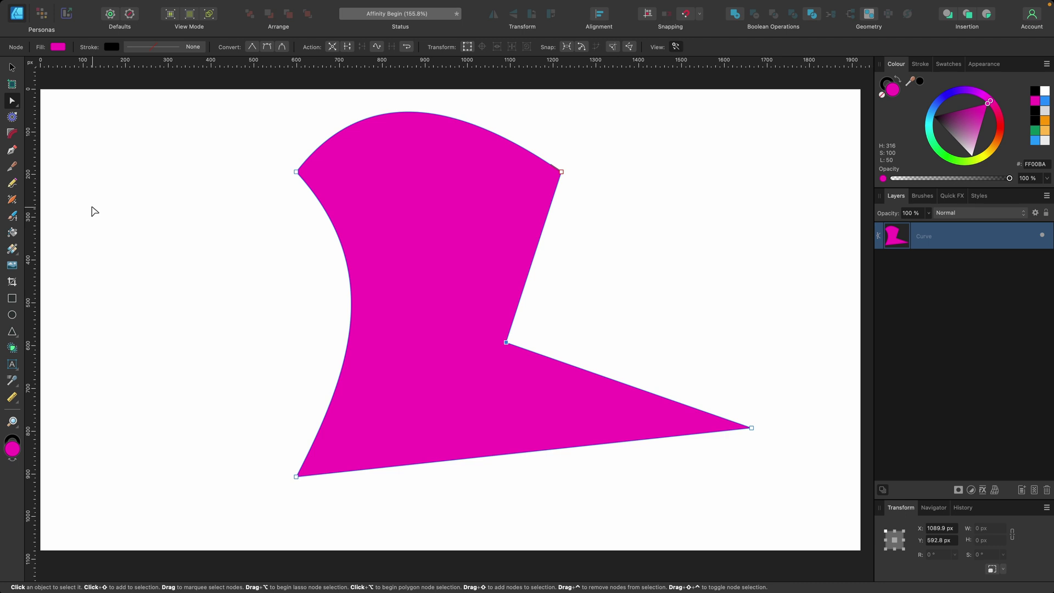
- Draw a pen curve right of the shape with no fill and a thick black stroke
left_click(12, 149)
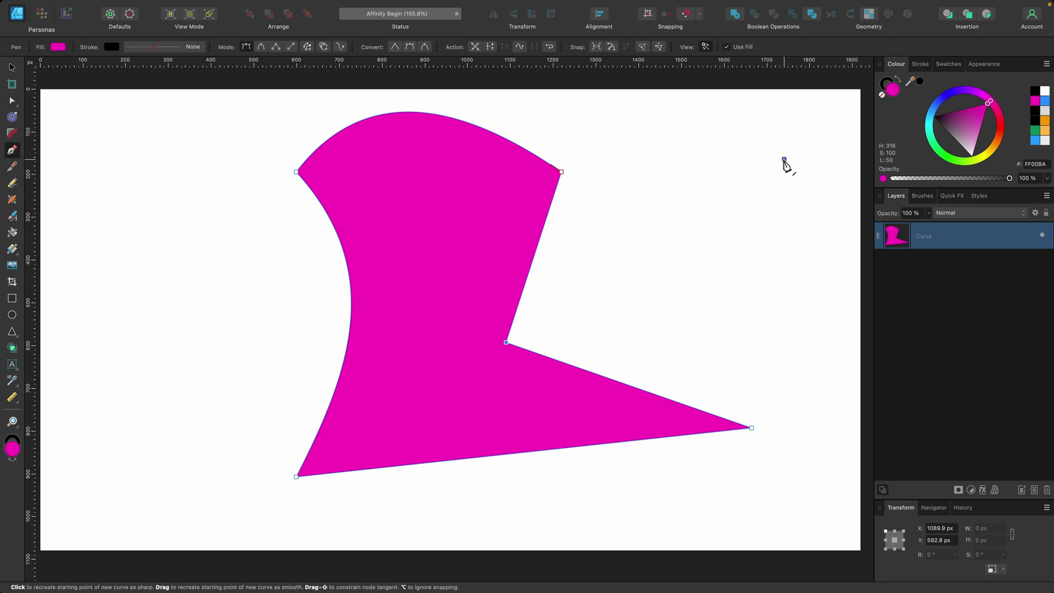
left_click_drag(671, 281, 605, 310)
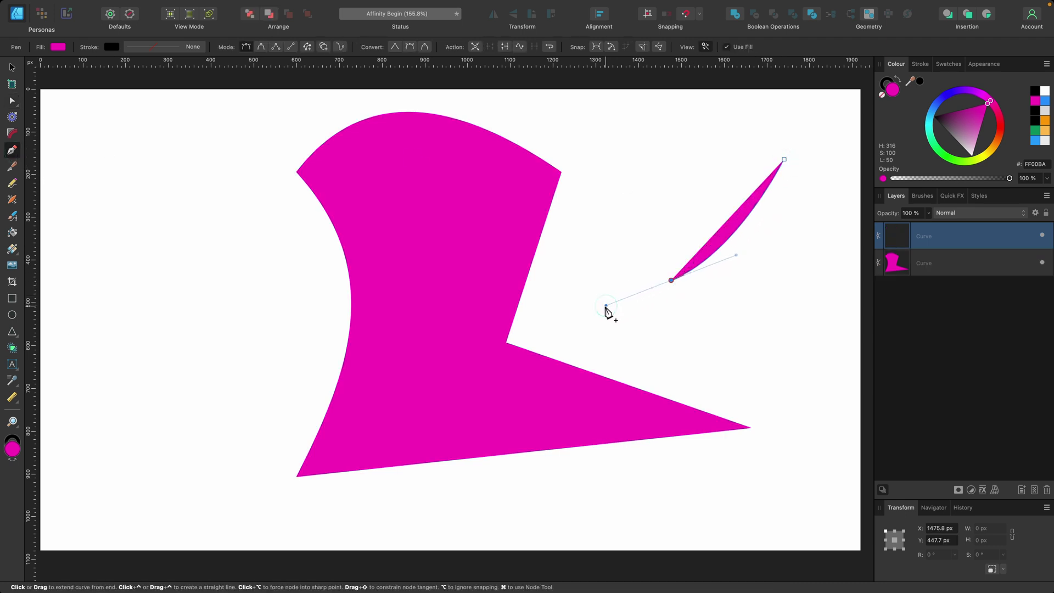
left_click(882, 94)
left_click(886, 83)
left_click(919, 81)
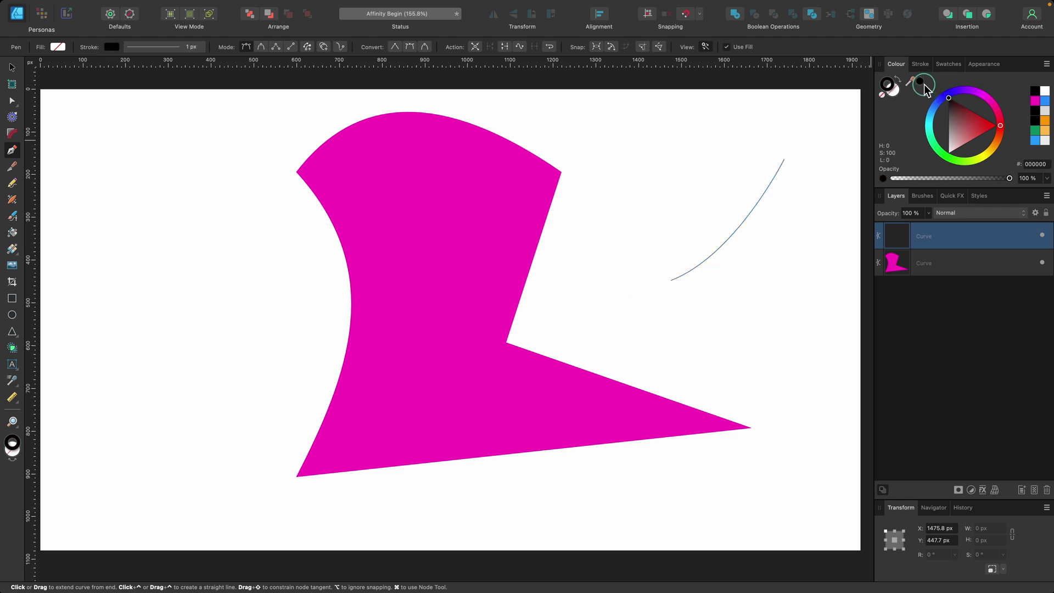
key("bracketright")
key("bracketright")
key("bracketright")
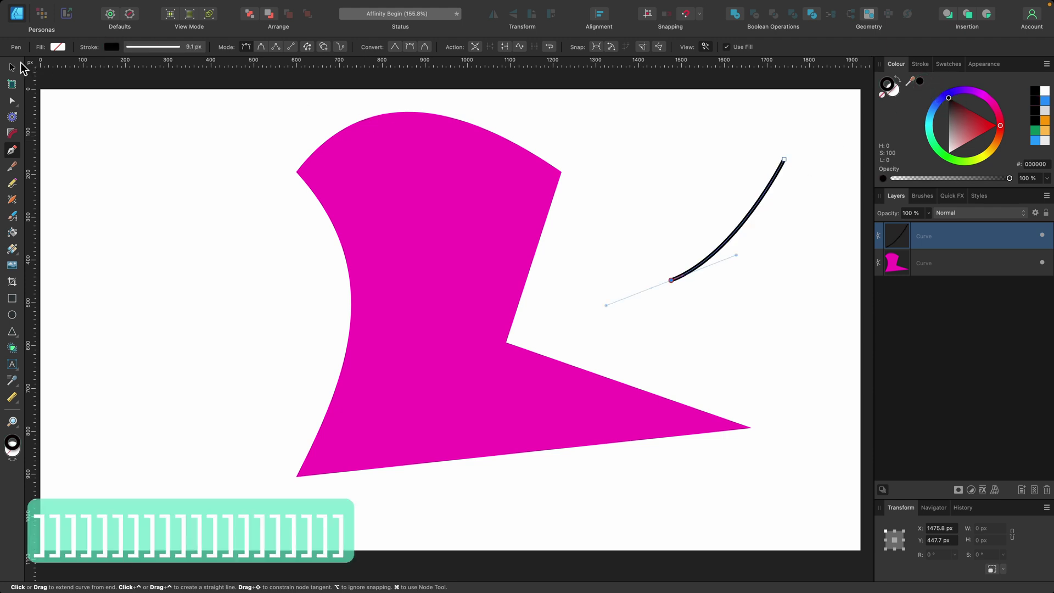
- Nudge the black curve slightly left and down, then reselect it
left_click(13, 66)
left_click_drag(743, 223, 719, 256)
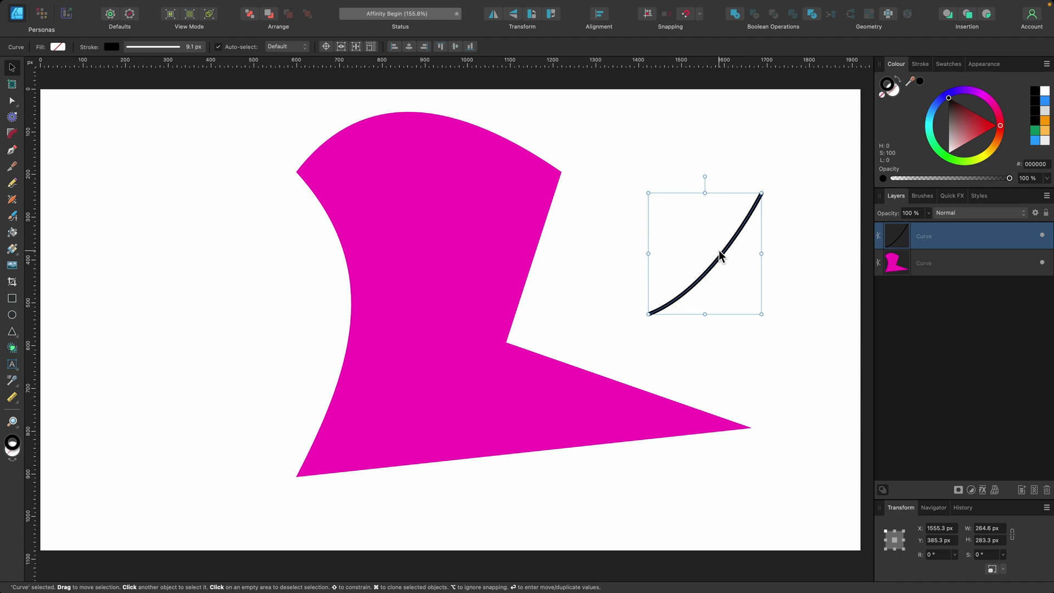
left_click(456, 236)
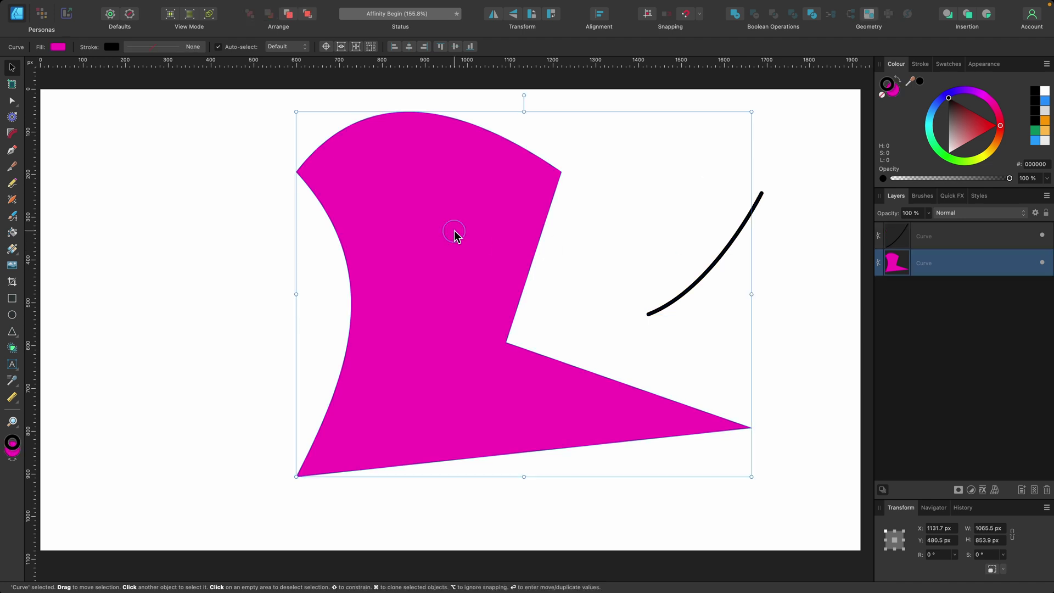
left_click(735, 244)
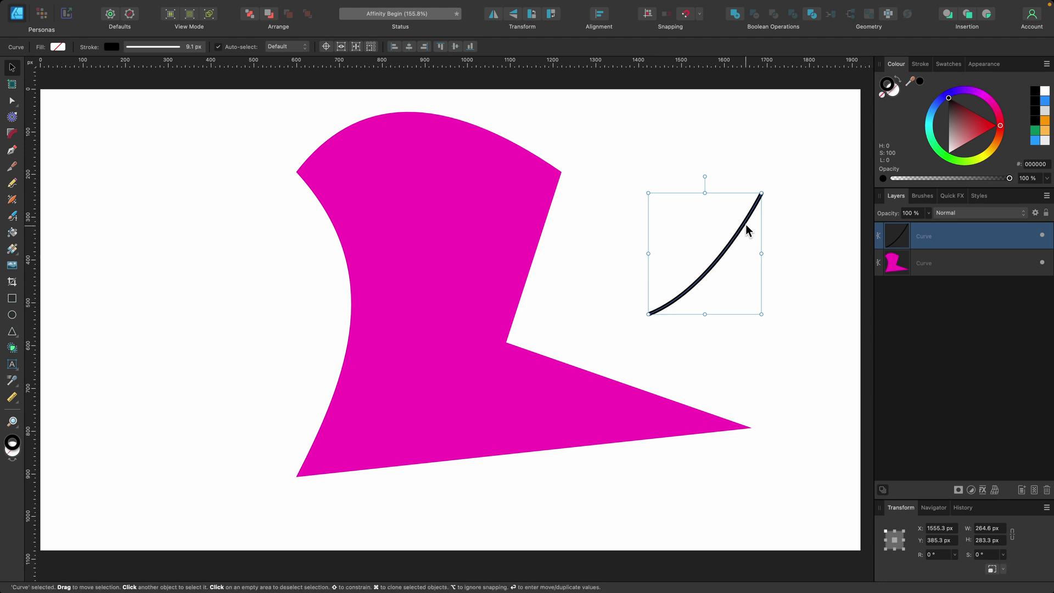